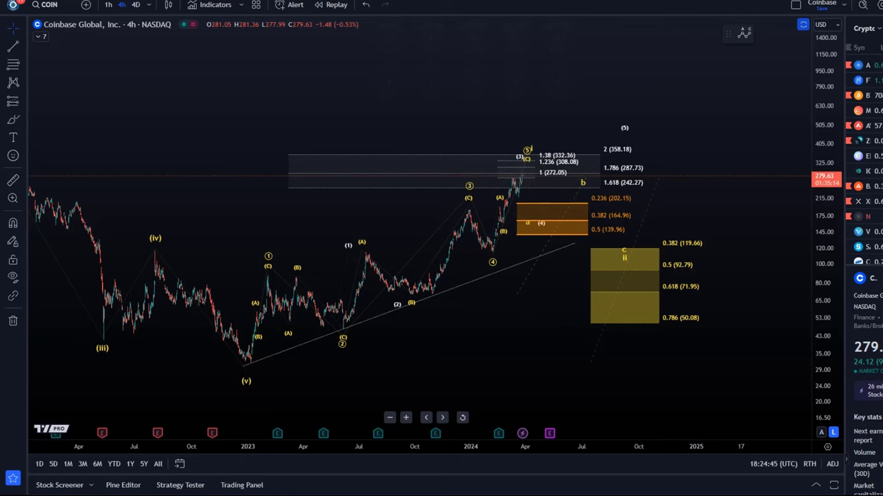
Move the Elliott count's wave 4 point onto the February 2024 low beneath the orange retracement zone.
{"action": "left_click_drag", "start_coordinate": [498, 230], "coordinate": [280, 130]}
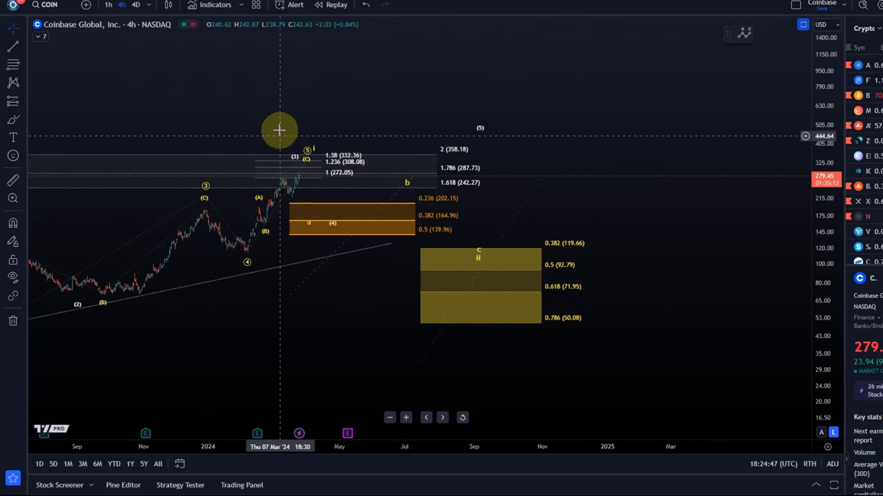
{"action": "left_click_drag", "start_coordinate": [483, 98], "coordinate": [724, 157]}
{"action": "left_click_drag", "start_coordinate": [812, 276], "coordinate": [666, 261]}
{"action": "scroll", "coordinate": [593, 283], "scroll_direction": "up", "scroll_amount": 3}
{"action": "scroll", "coordinate": [430, 286], "scroll_direction": "left", "scroll_amount": 2}
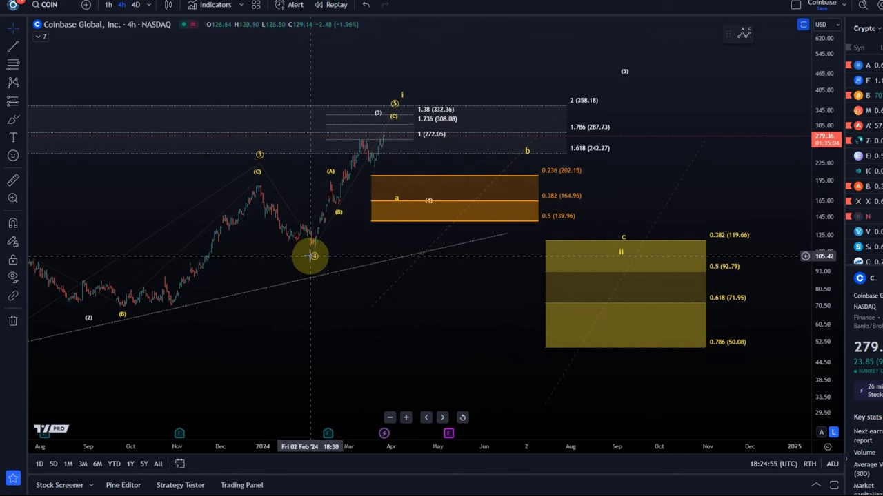
{"action": "left_click_drag", "start_coordinate": [312, 254], "coordinate": [359, 267]}
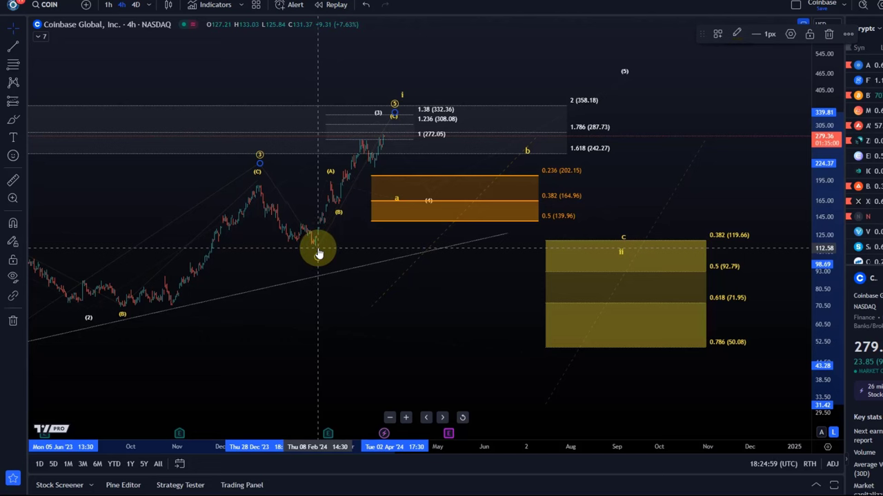
{"action": "mouse_move", "coordinate": [317, 254]}
{"action": "left_mouse_down"}
{"action": "mouse_move", "coordinate": [354, 207]}
{"action": "mouse_move", "coordinate": [347, 230]}
{"action": "mouse_move", "coordinate": [342, 213]}
{"action": "mouse_move", "coordinate": [343, 221]}
{"action": "left_mouse_up"}
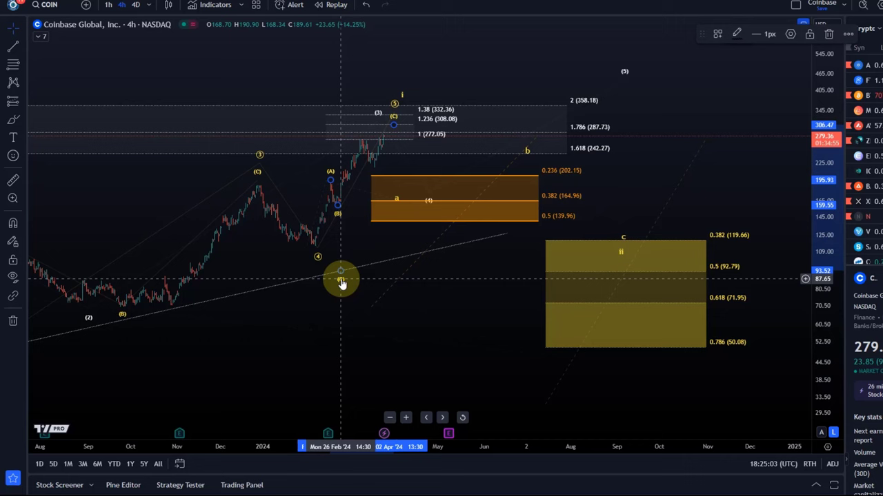
{"action": "left_click", "coordinate": [343, 316]}
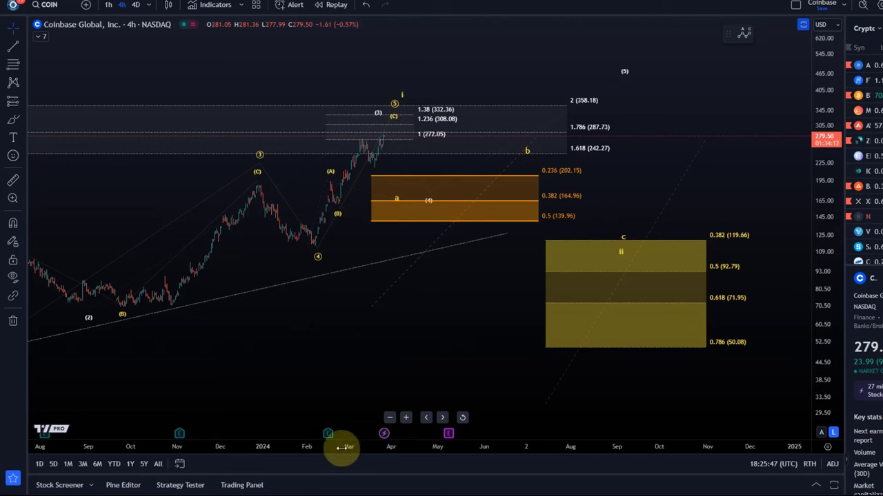
{"action": "scroll", "coordinate": [373, 282], "scroll_direction": "down", "scroll_amount": 3}
{"action": "scroll", "coordinate": [431, 317], "scroll_direction": "down", "scroll_amount": 2}
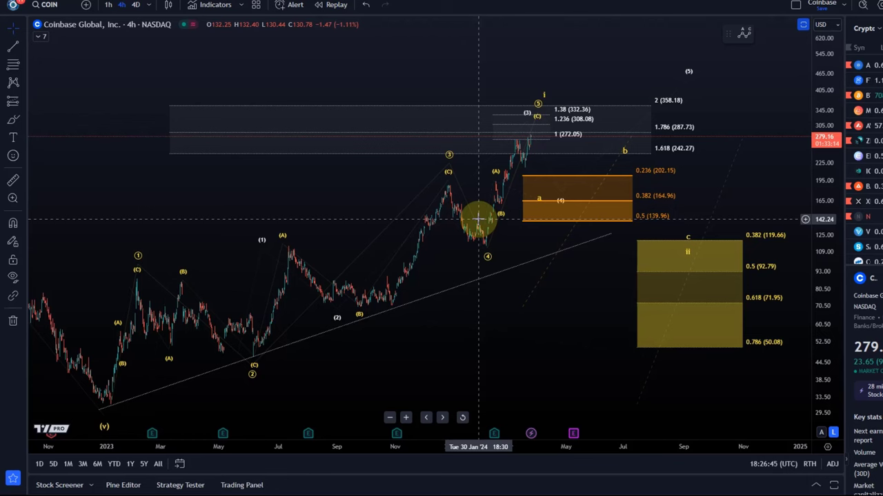
Draw red brush loops around the 1.618–2 (242.27–358.18) and 1–1.38 (272.05–332.36) extension targets.
{"action": "left_click_drag", "start_coordinate": [389, 74], "coordinate": [321, 39]}
{"action": "left_click", "coordinate": [12, 120]}
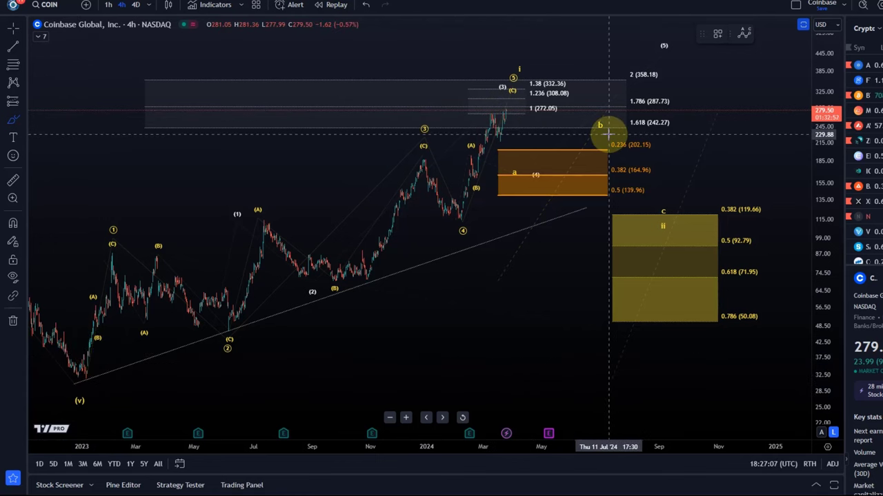
{"action": "mouse_move", "coordinate": [612, 138]}
{"action": "left_mouse_down"}
{"action": "mouse_move", "coordinate": [654, 142]}
{"action": "mouse_move", "coordinate": [684, 104]}
{"action": "mouse_move", "coordinate": [642, 65]}
{"action": "mouse_move", "coordinate": [597, 122]}
{"action": "mouse_move", "coordinate": [611, 120]}
{"action": "left_mouse_up"}
{"action": "mouse_move", "coordinate": [493, 114]}
{"action": "left_mouse_down"}
{"action": "mouse_move", "coordinate": [573, 107]}
{"action": "mouse_move", "coordinate": [548, 78]}
{"action": "mouse_move", "coordinate": [491, 95]}
{"action": "mouse_move", "coordinate": [500, 129]}
{"action": "mouse_move", "coordinate": [544, 108]}
{"action": "left_mouse_up"}
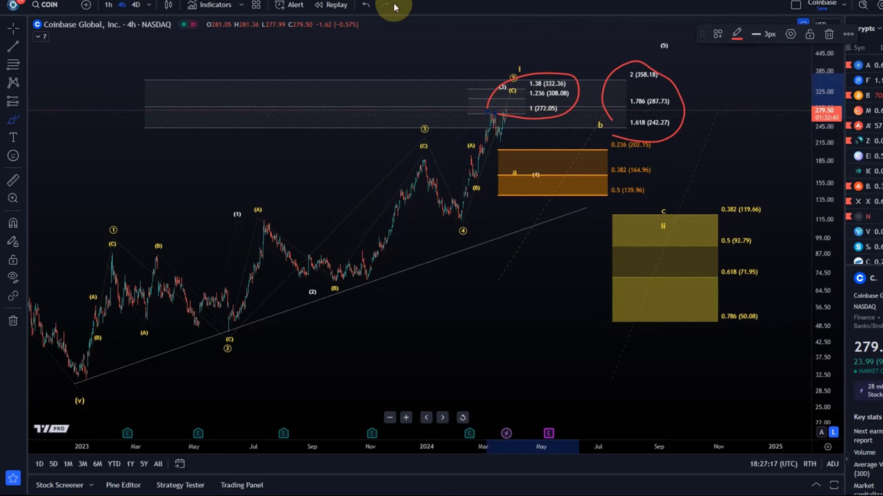
Undo both red brush loops around the Fibonacci extension targets.
{"action": "left_click", "coordinate": [368, 5]}
{"action": "left_click", "coordinate": [368, 5]}
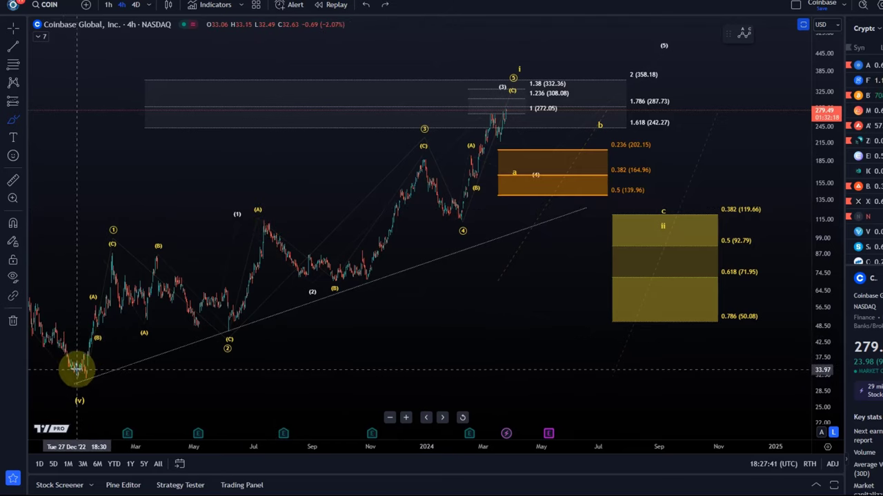
Trace price in red from the late-2022 low through (A), (B), (C) and (4) to the recent top.
{"action": "mouse_move", "coordinate": [78, 369]}
{"action": "left_mouse_down"}
{"action": "mouse_move", "coordinate": [95, 265]}
{"action": "mouse_move", "coordinate": [191, 241]}
{"action": "mouse_move", "coordinate": [226, 316]}
{"action": "left_mouse_up"}
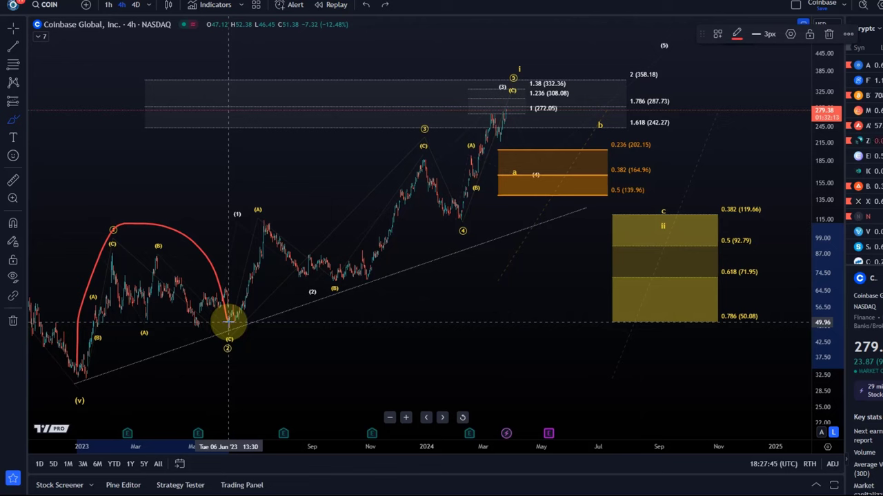
{"action": "mouse_move", "coordinate": [229, 321]}
{"action": "left_mouse_down"}
{"action": "mouse_move", "coordinate": [241, 292]}
{"action": "mouse_move", "coordinate": [398, 199]}
{"action": "mouse_move", "coordinate": [424, 157]}
{"action": "left_mouse_up"}
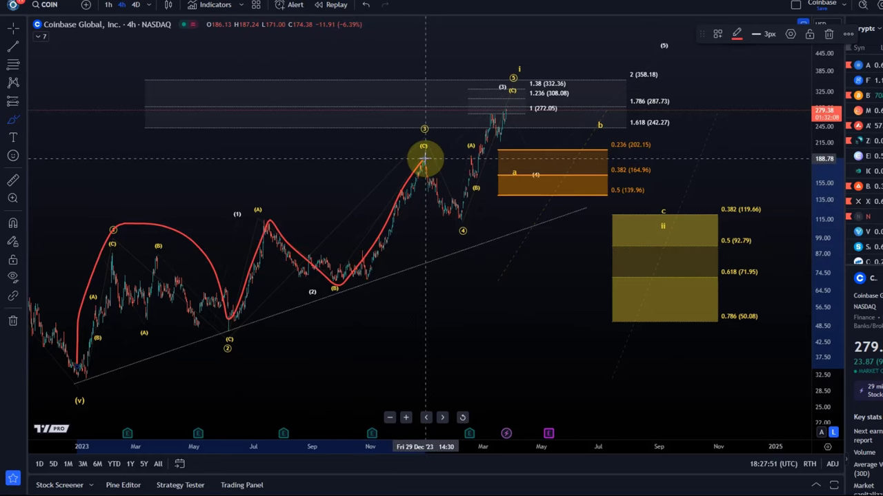
{"action": "mouse_move", "coordinate": [422, 163]}
{"action": "left_mouse_down"}
{"action": "mouse_move", "coordinate": [428, 191]}
{"action": "mouse_move", "coordinate": [462, 222]}
{"action": "left_mouse_up"}
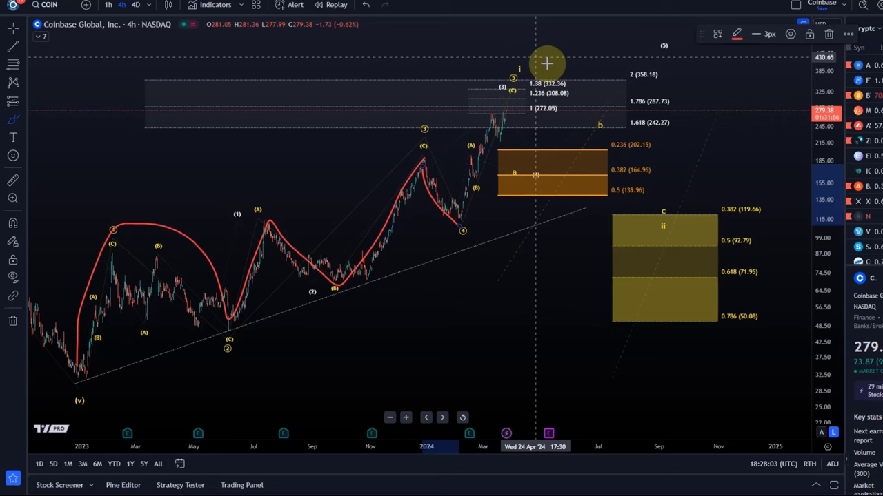
{"action": "mouse_move", "coordinate": [457, 227]}
{"action": "left_mouse_down"}
{"action": "mouse_move", "coordinate": [478, 142]}
{"action": "mouse_move", "coordinate": [504, 102]}
{"action": "left_mouse_up"}
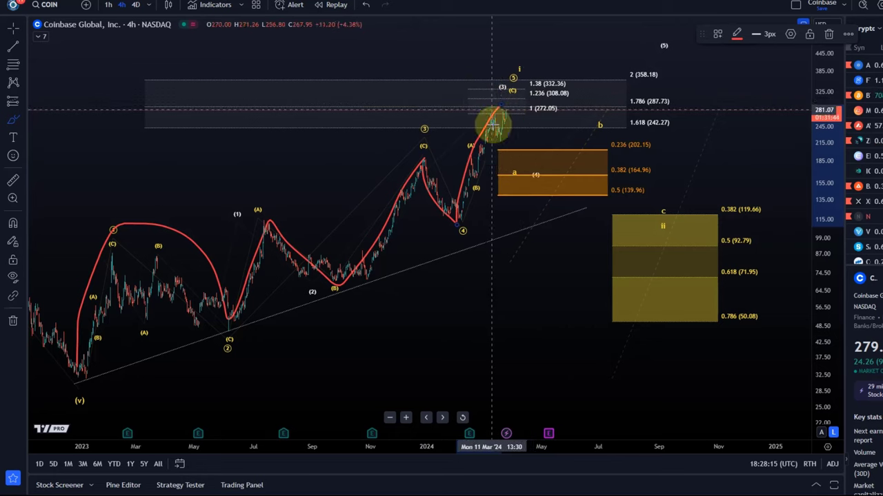
Sketch a red projected decline from the top into the orange zone past 0.5 (139.96).
{"action": "scroll", "coordinate": [475, 130], "scroll_direction": "up", "scroll_amount": 1}
{"action": "scroll", "coordinate": [441, 127], "scroll_direction": "up", "scroll_amount": 1}
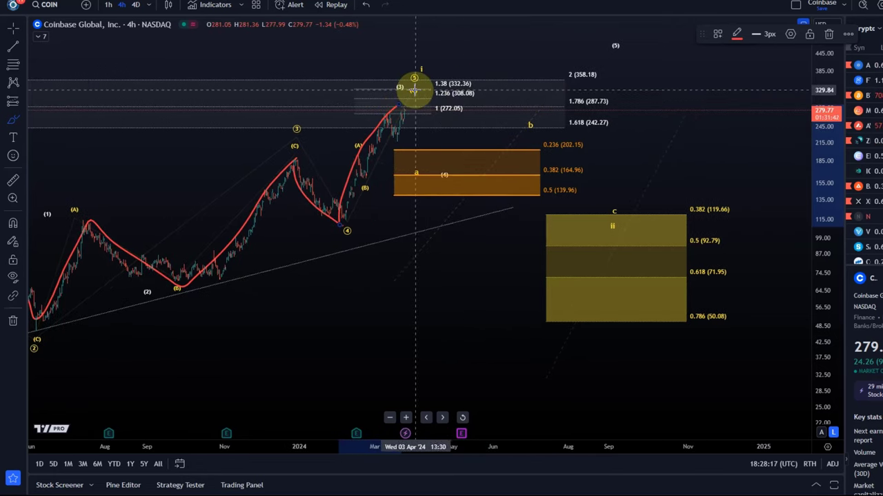
{"action": "scroll", "coordinate": [407, 100], "scroll_direction": "down", "scroll_amount": 2}
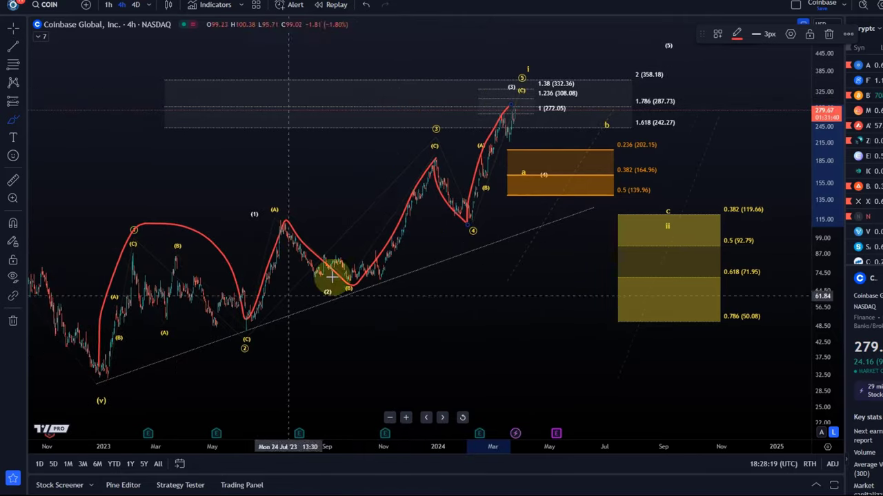
{"action": "scroll", "coordinate": [496, 121], "scroll_direction": "up", "scroll_amount": 2}
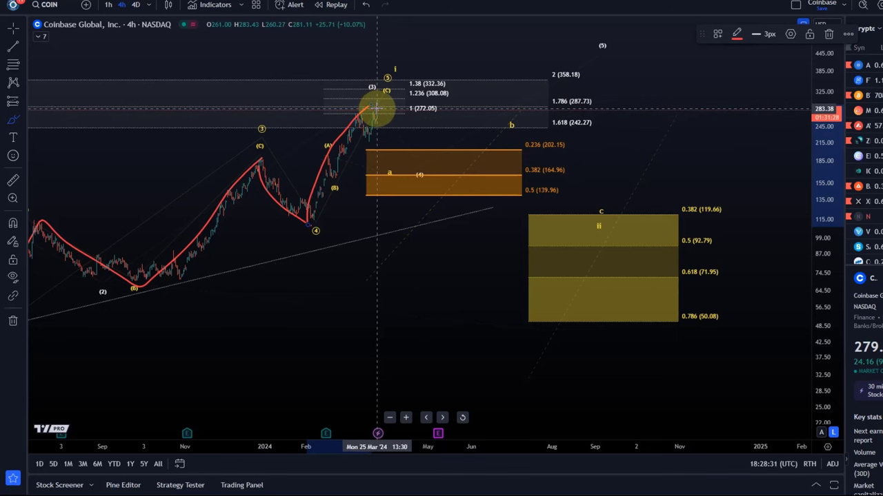
{"action": "mouse_move", "coordinate": [373, 100]}
{"action": "left_mouse_down"}
{"action": "mouse_move", "coordinate": [374, 89]}
{"action": "mouse_move", "coordinate": [449, 112]}
{"action": "mouse_move", "coordinate": [576, 197]}
{"action": "left_mouse_up"}
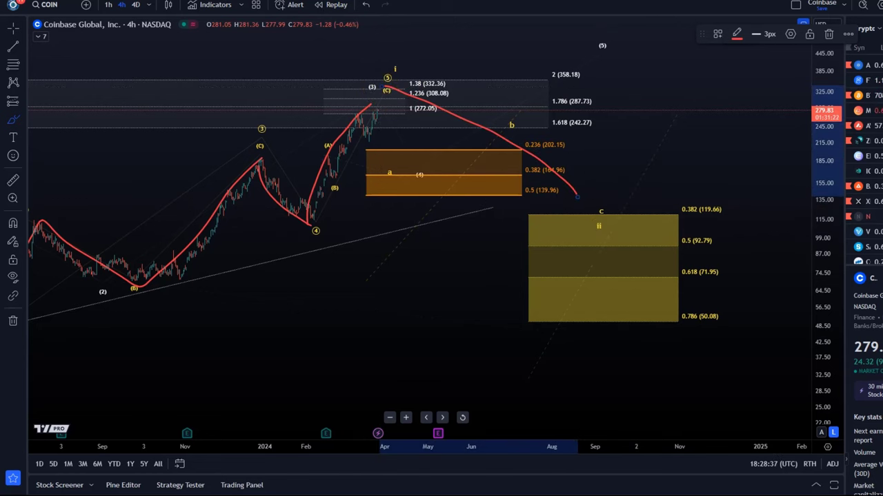
Undo the red projected-decline sketch and select the white Elliott wave count.
{"action": "left_click", "coordinate": [365, 5]}
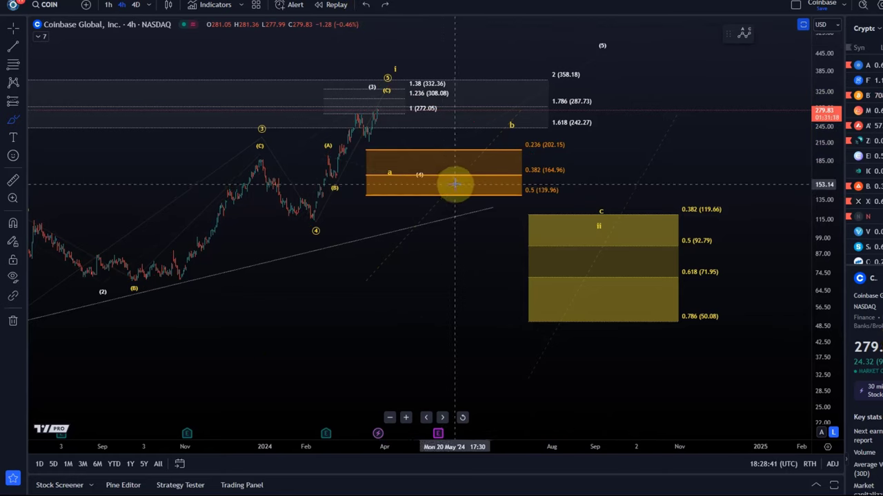
{"action": "scroll", "coordinate": [473, 285], "scroll_direction": "down", "scroll_amount": 3}
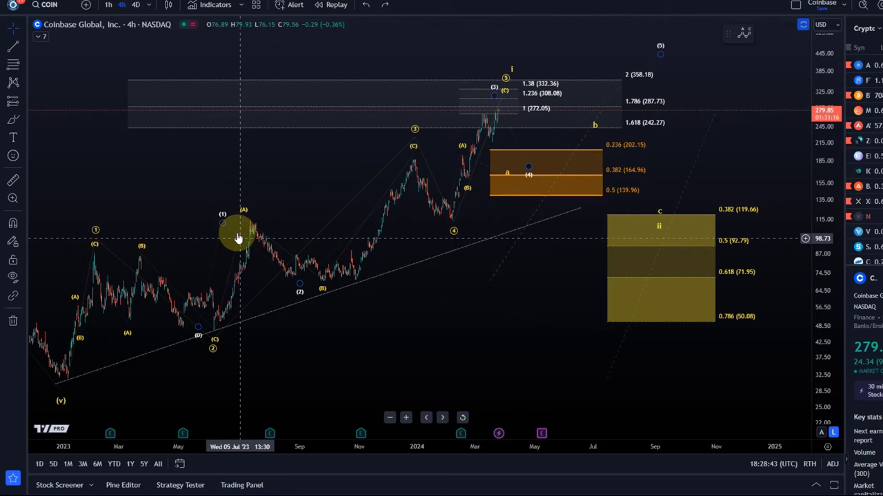
{"action": "left_click", "coordinate": [220, 214]}
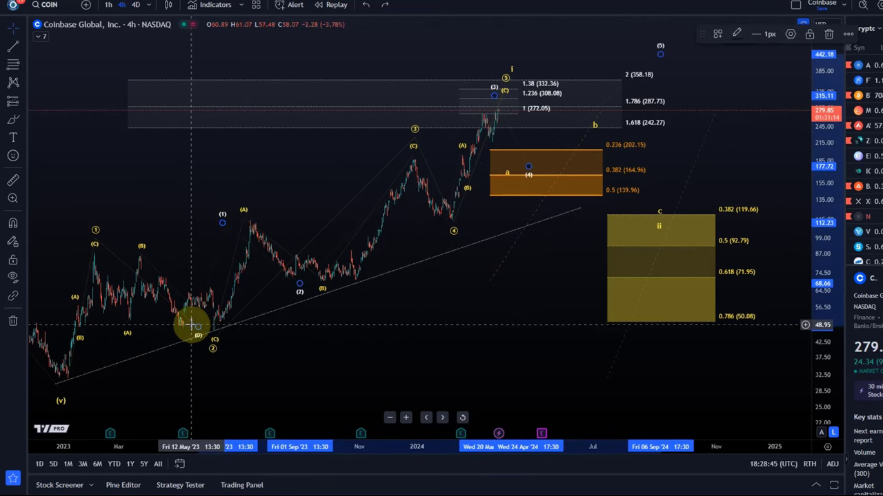
Change the white Elliott impulse wave's degree to Subminuette so its points read i through v.
{"action": "left_click", "coordinate": [740, 32]}
{"action": "left_click", "coordinate": [789, 34]}
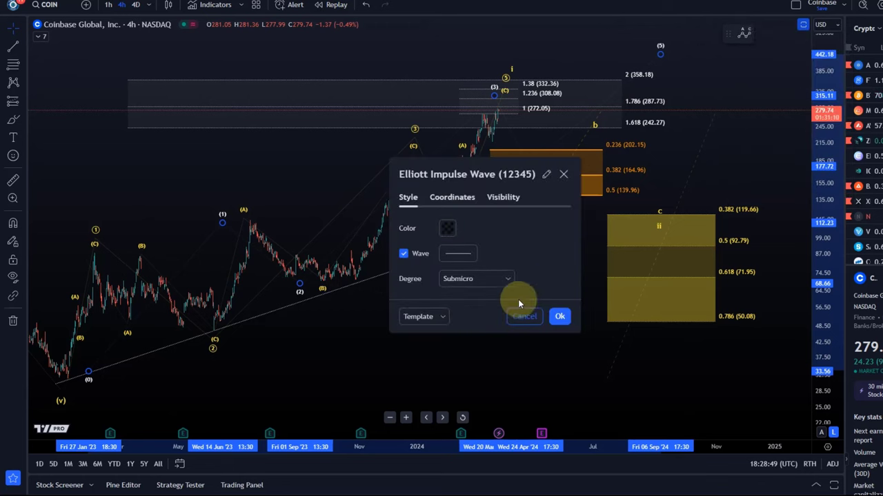
{"action": "left_click", "coordinate": [488, 276]}
{"action": "left_click", "coordinate": [454, 449]}
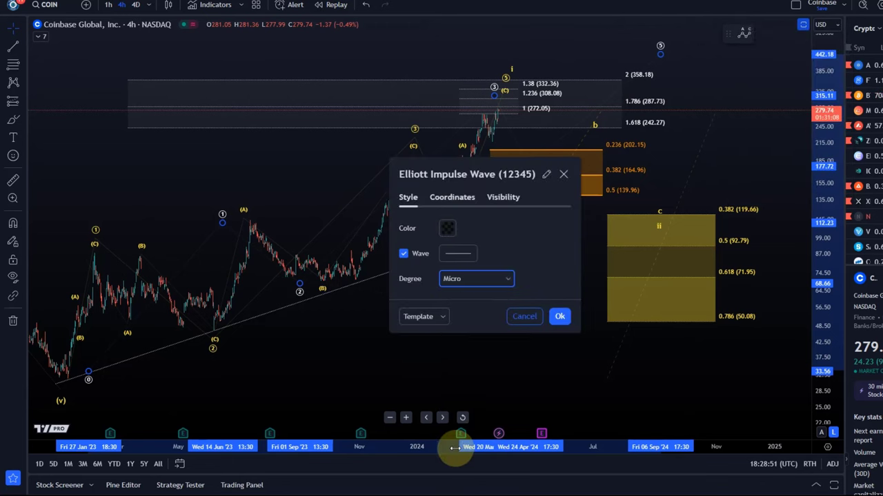
{"action": "left_click", "coordinate": [465, 279]}
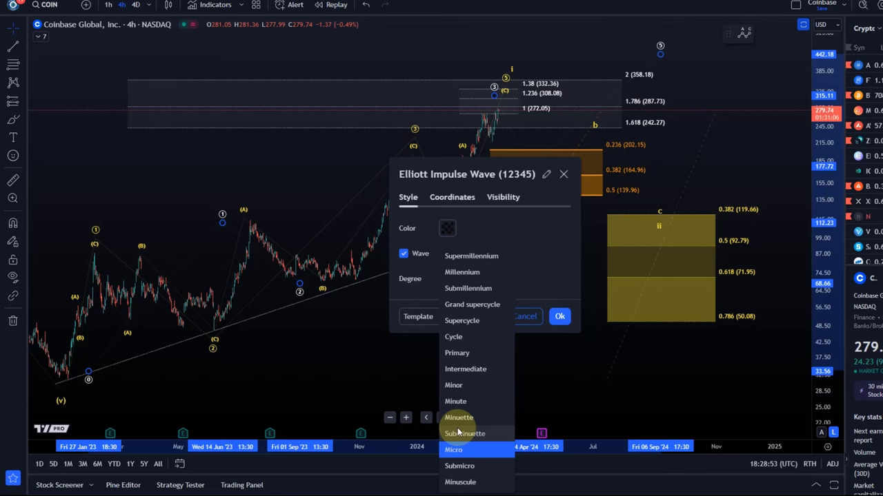
{"action": "left_click", "coordinate": [469, 431]}
{"action": "left_click", "coordinate": [557, 315]}
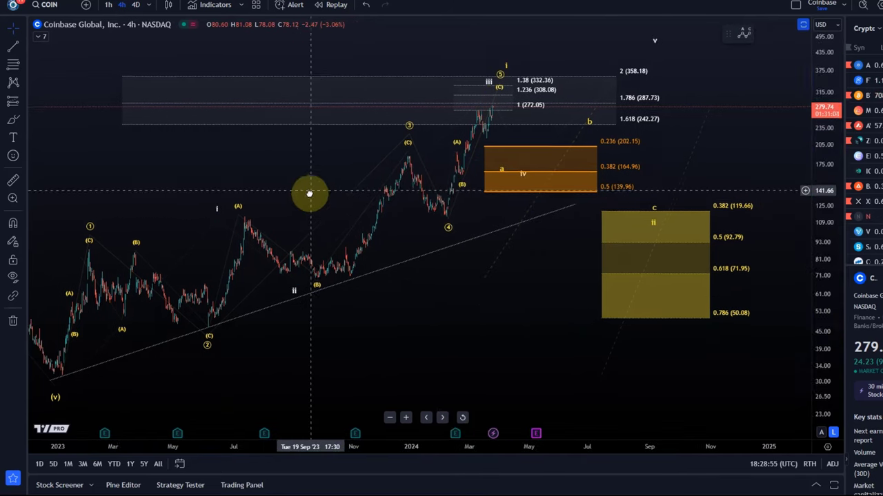
Move white wave i to the July 2023 peak, ii to the autumn low, iv right to ~190, v up to ~524.
{"action": "left_click_drag", "start_coordinate": [310, 193], "coordinate": [203, 288]}
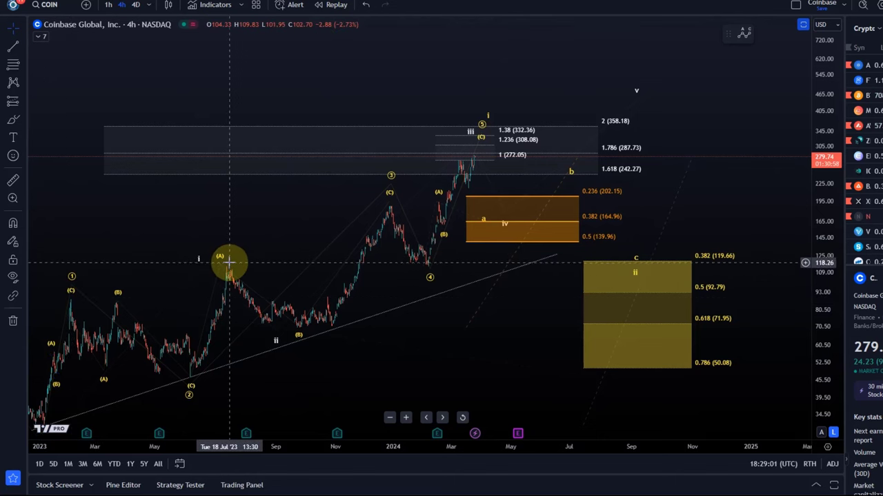
{"action": "left_click_drag", "start_coordinate": [201, 269], "coordinate": [232, 277]}
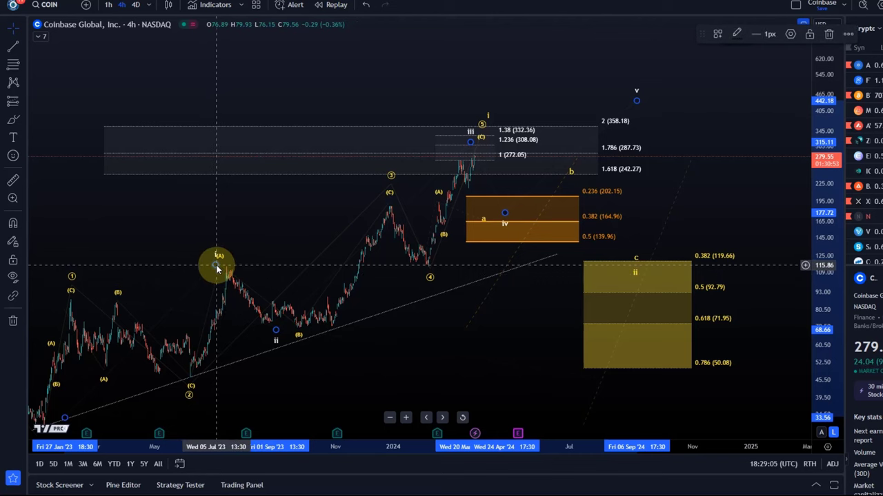
{"action": "left_click_drag", "start_coordinate": [420, 309], "coordinate": [347, 327]}
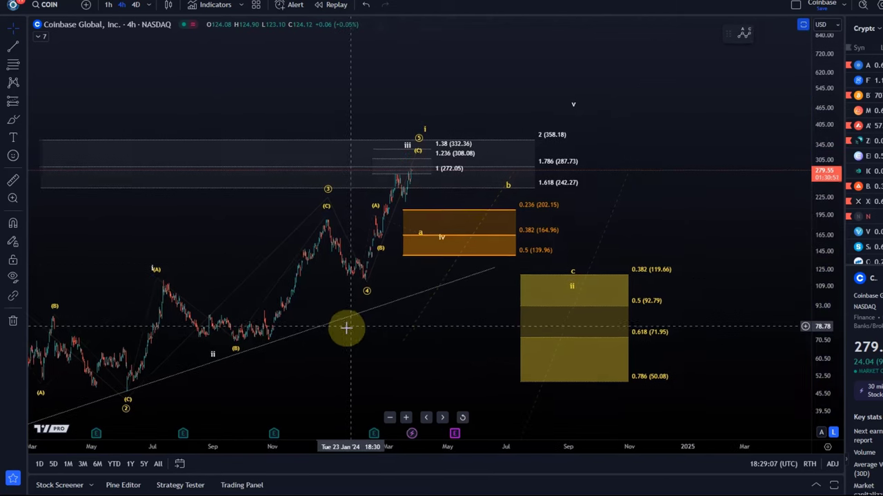
{"action": "left_click", "coordinate": [220, 359]}
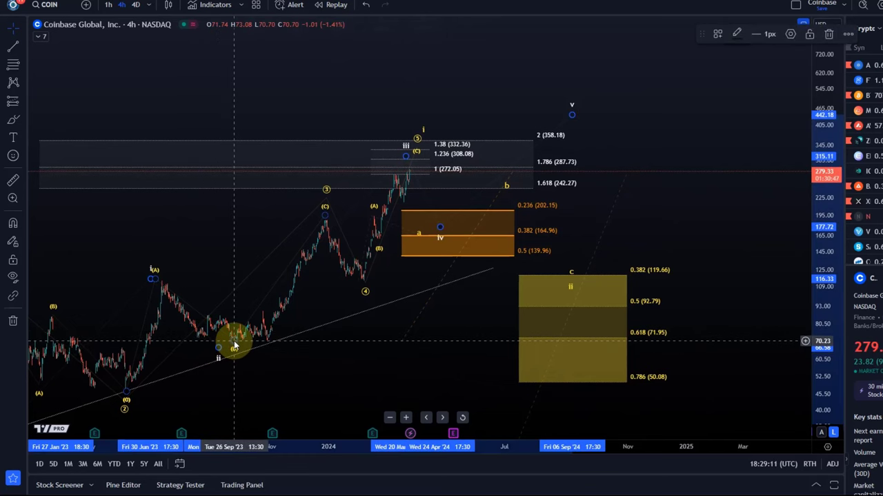
{"action": "left_click_drag", "start_coordinate": [234, 341], "coordinate": [414, 164]}
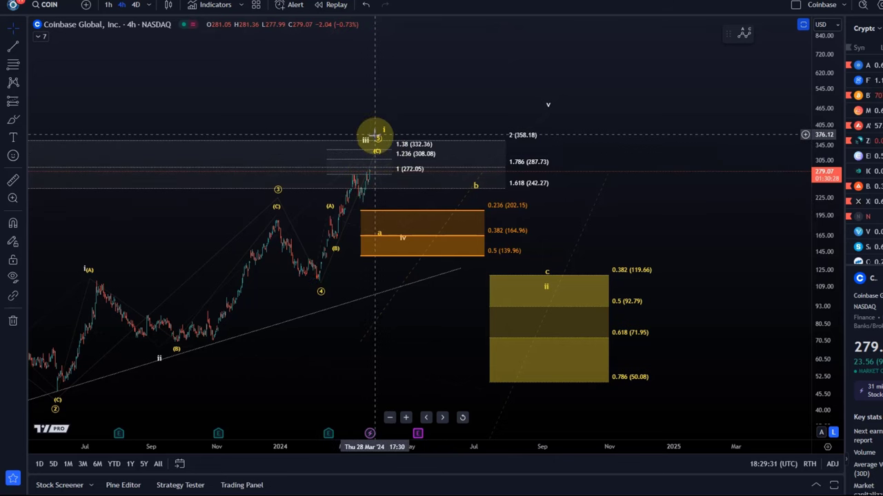
{"action": "mouse_move", "coordinate": [403, 229]}
{"action": "left_mouse_down"}
{"action": "mouse_move", "coordinate": [406, 221]}
{"action": "mouse_move", "coordinate": [437, 219]}
{"action": "left_mouse_up"}
{"action": "left_click_drag", "start_coordinate": [547, 117], "coordinate": [552, 94]}
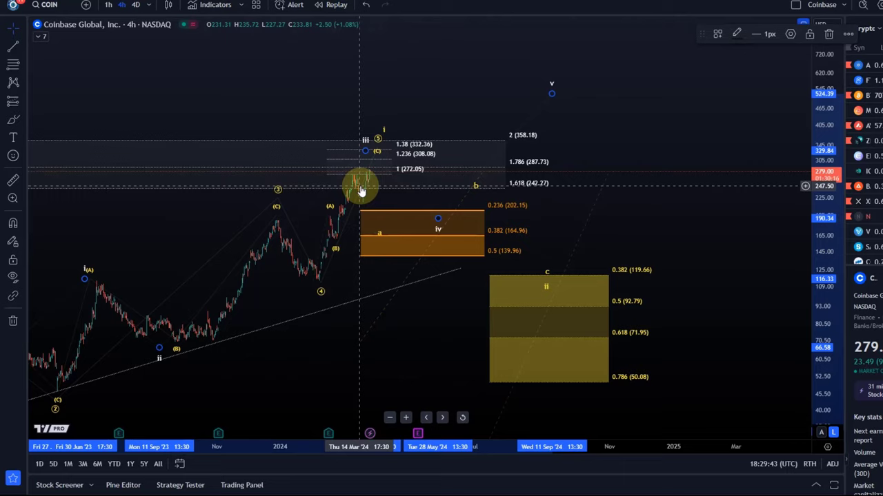
Switch COIN to 1-hour candles and zoom in on the 2024 rally and the orange support zone.
{"action": "left_click", "coordinate": [108, 5]}
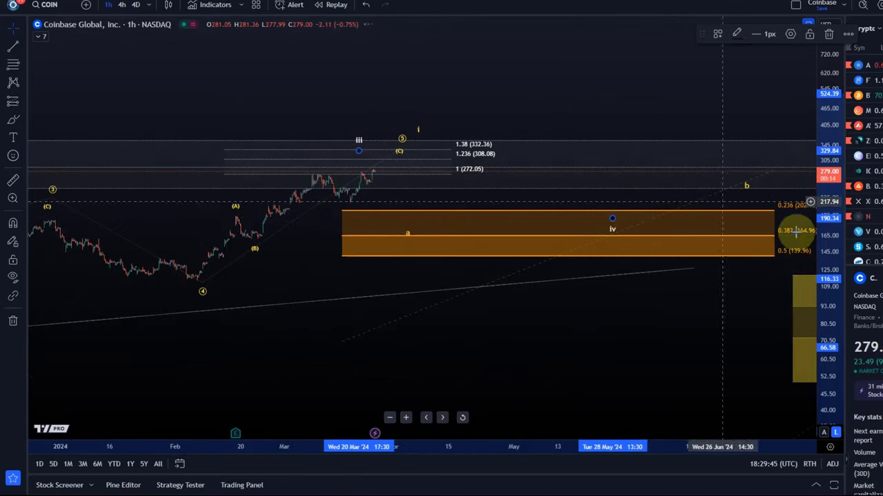
{"action": "left_click_drag", "start_coordinate": [814, 250], "coordinate": [660, 68]}
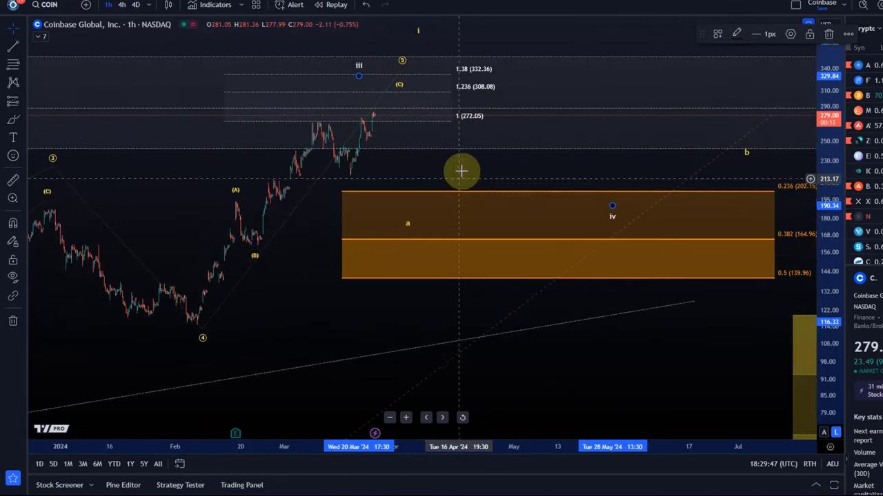
{"action": "left_click_drag", "start_coordinate": [461, 170], "coordinate": [434, 220]}
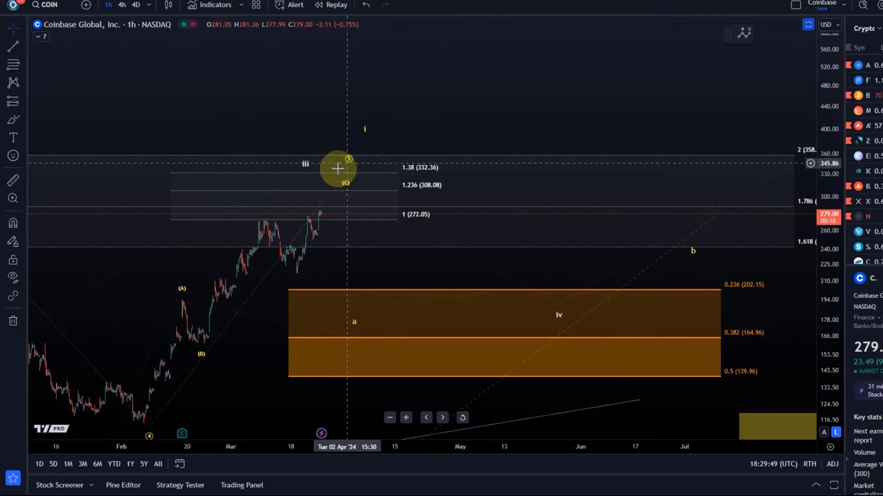
{"action": "left_click", "coordinate": [327, 171]}
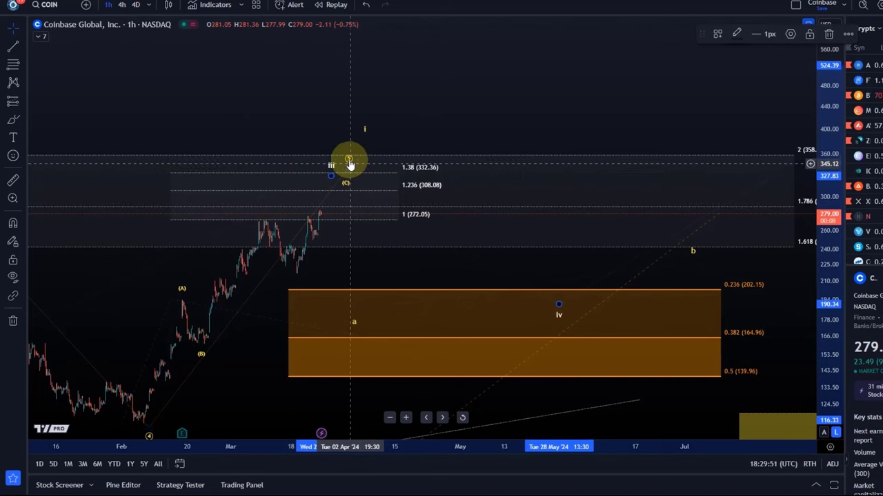
{"action": "left_click", "coordinate": [346, 160]}
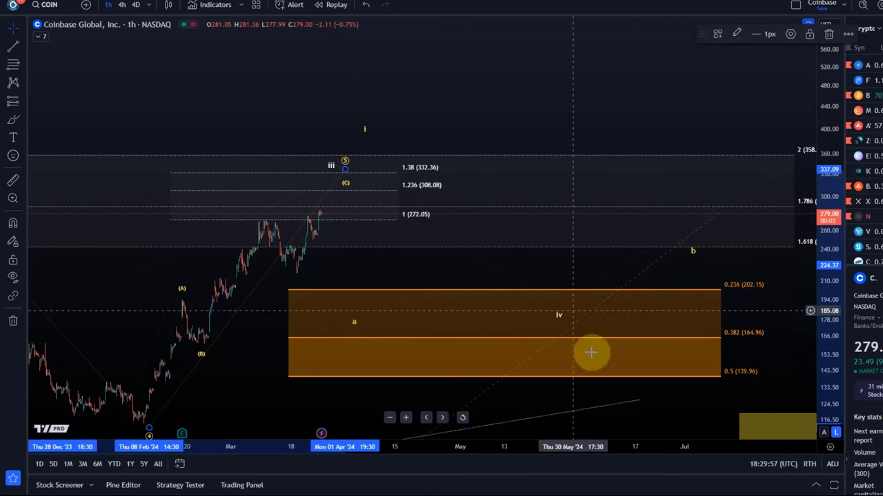
Re-anchor the orange Fibonacci zone to 202.91, 165.46 and 140.30, then move white wave iv to mid-April.
{"action": "left_click", "coordinate": [734, 334]}
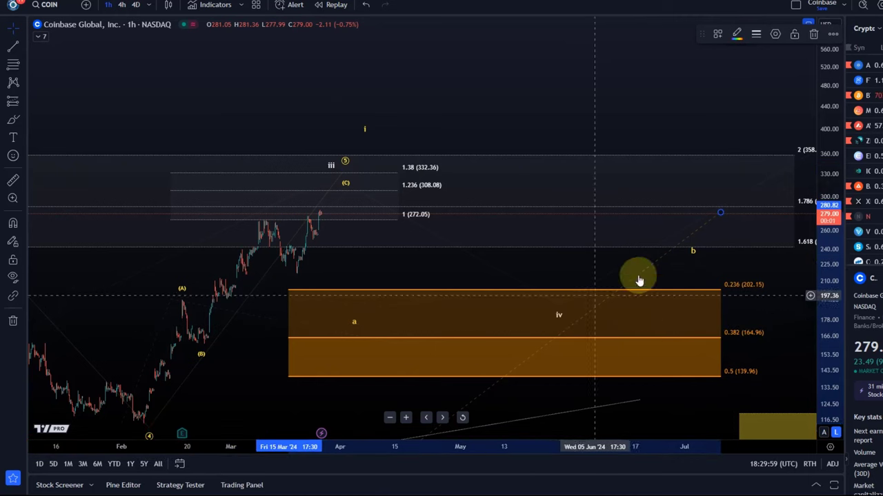
{"action": "left_click_drag", "start_coordinate": [720, 216], "coordinate": [709, 211]}
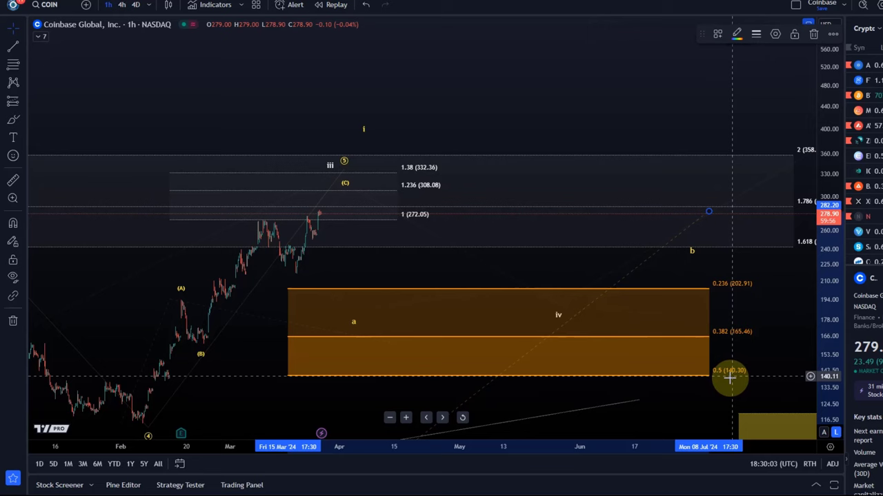
{"action": "left_click", "coordinate": [555, 315]}
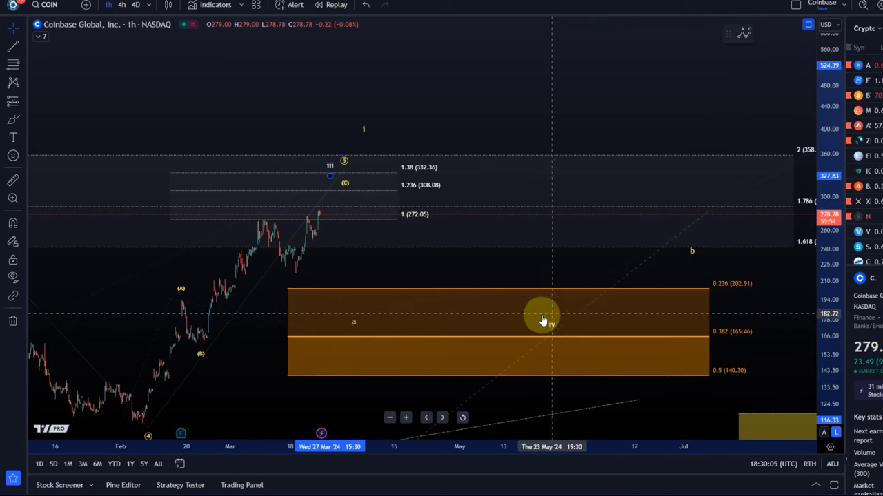
{"action": "left_click_drag", "start_coordinate": [409, 327], "coordinate": [397, 319]}
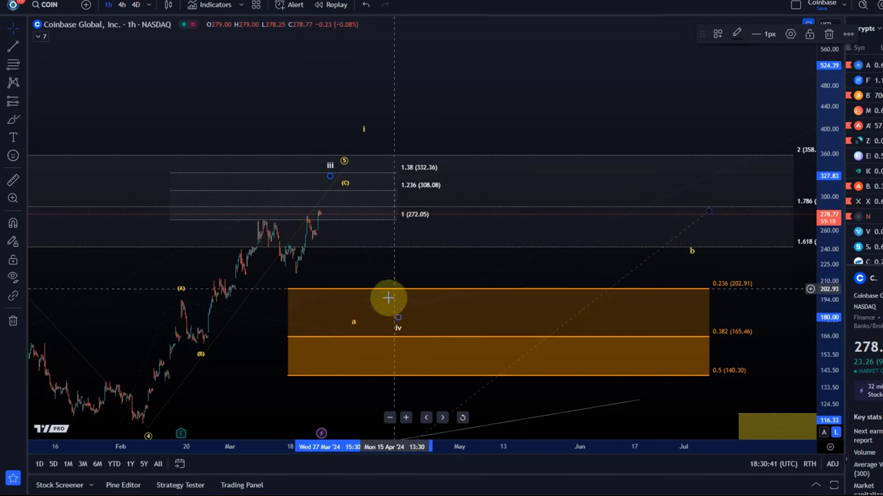
Place white wave iv and yellow wave a side by side near the 0.382 (165.46) level.
{"action": "left_click_drag", "start_coordinate": [397, 320], "coordinate": [413, 324]}
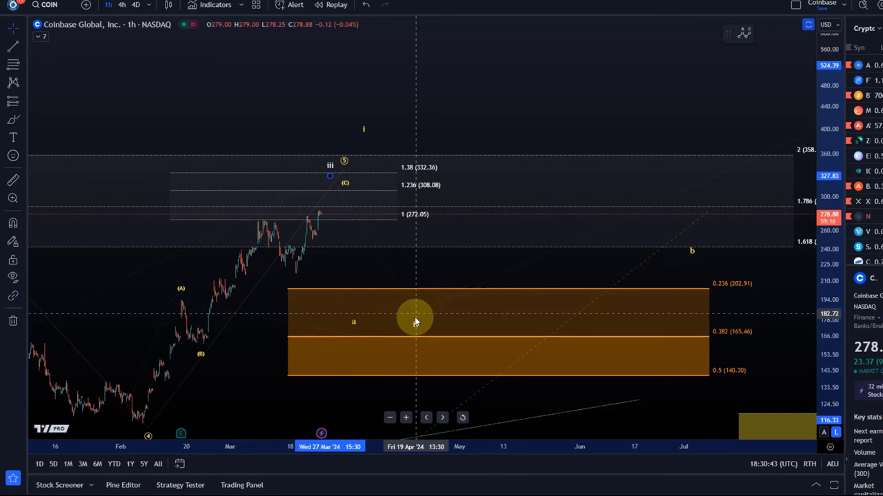
{"action": "left_click_drag", "start_coordinate": [358, 326], "coordinate": [396, 334]}
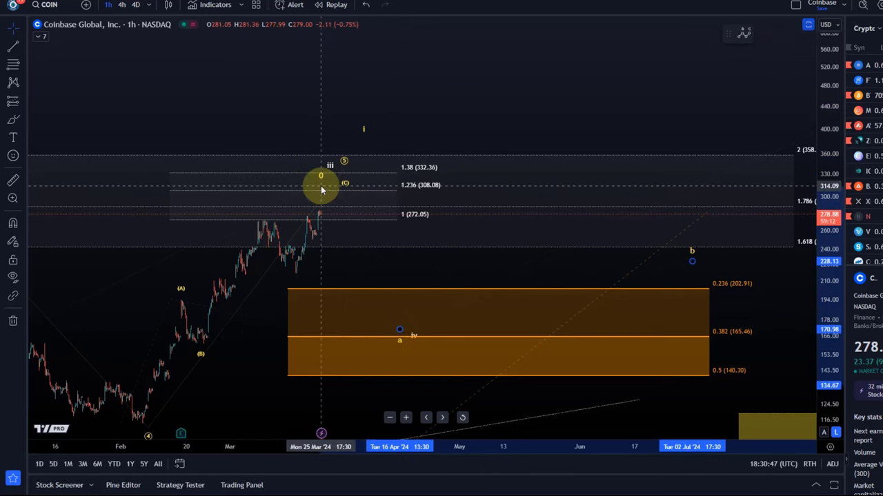
{"action": "left_click", "coordinate": [446, 35]}
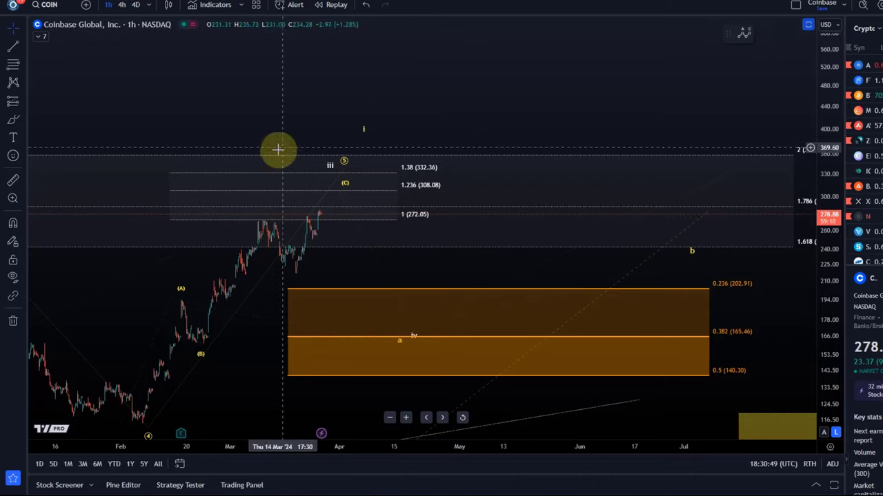
Set white wave iii onto the 1.38 (332.36) extension, around 329, after reframing December through July.
{"action": "scroll", "coordinate": [404, 217], "scroll_direction": "down", "scroll_amount": 3}
{"action": "left_click_drag", "start_coordinate": [323, 78], "coordinate": [173, 63]}
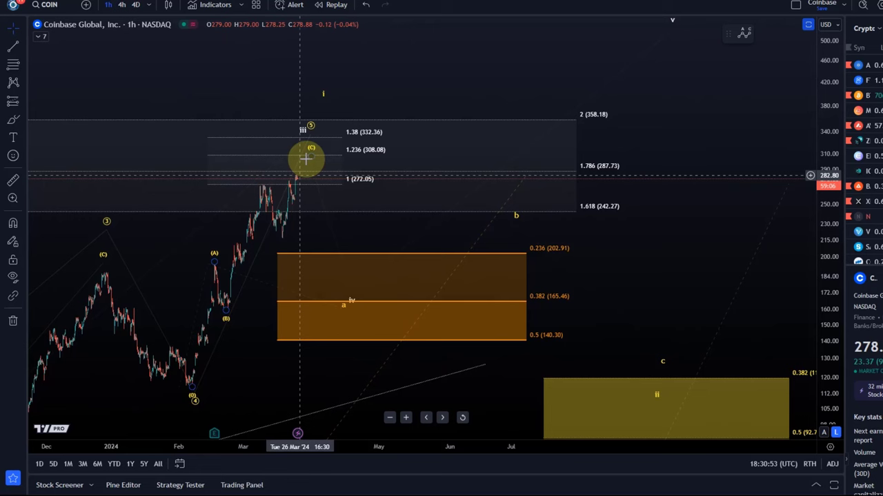
{"action": "scroll", "coordinate": [304, 186], "scroll_direction": "down", "scroll_amount": 2}
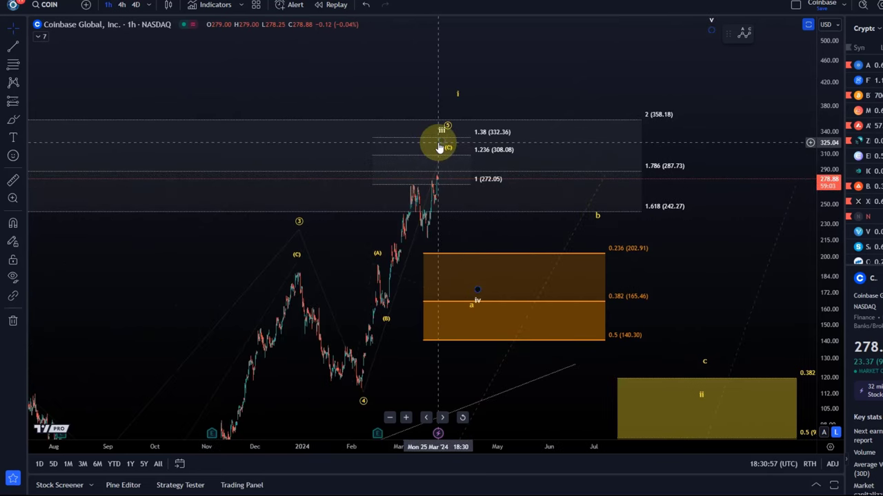
{"action": "left_click_drag", "start_coordinate": [439, 148], "coordinate": [436, 144]}
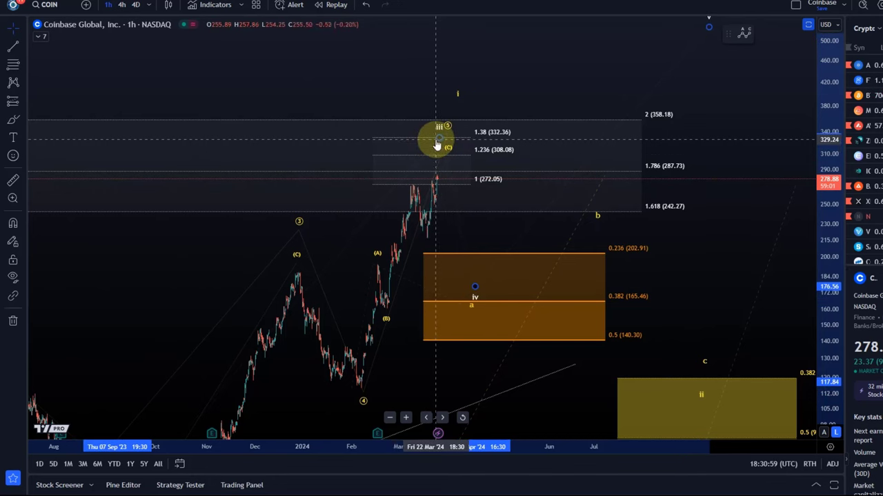